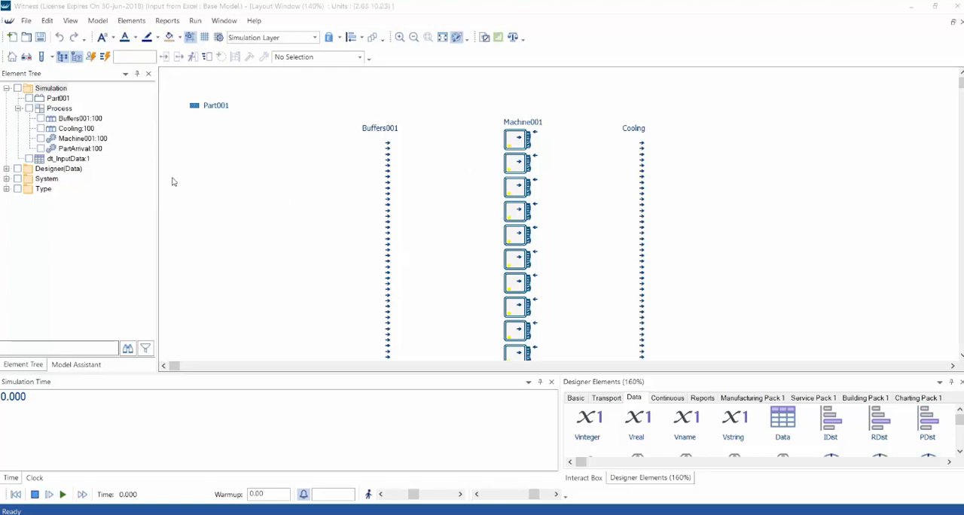
Review the dt_InputData table's Excel connection settings, and run the model for a while before stopping it
{"action": "double_click", "coordinate": [86, 161]}
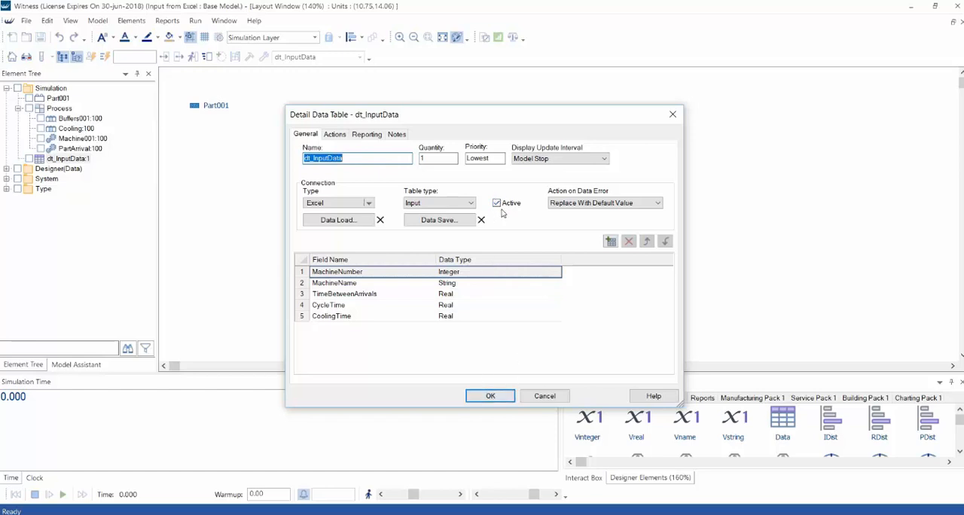
{"action": "left_click", "coordinate": [493, 394]}
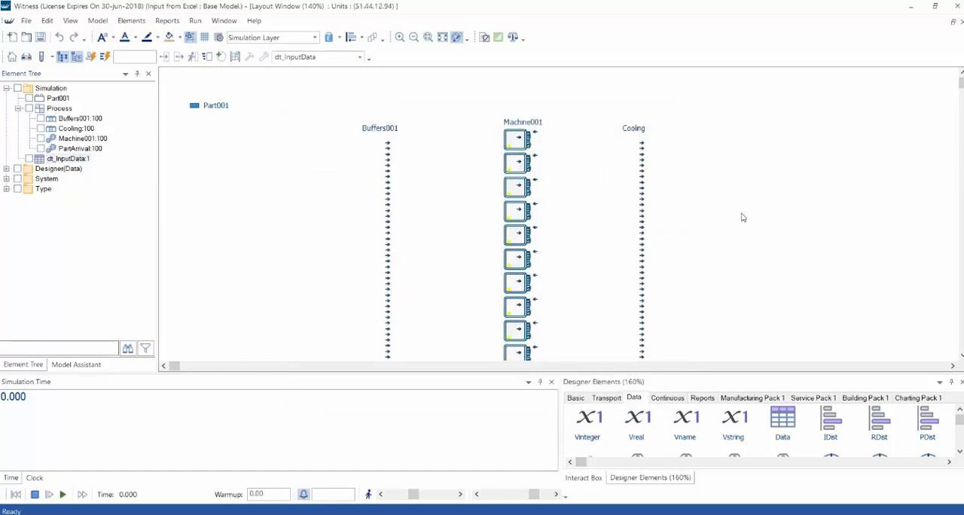
{"action": "left_click", "coordinate": [64, 494]}
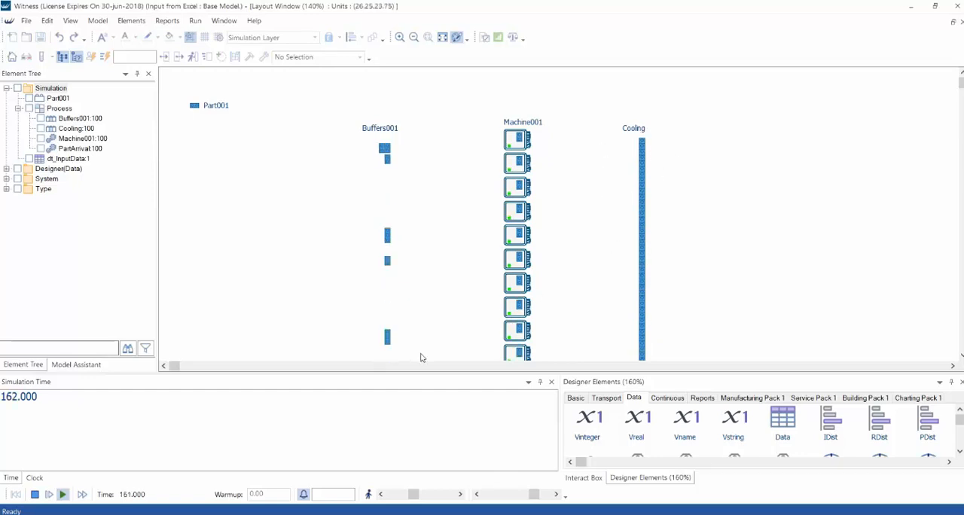
{"action": "left_click", "coordinate": [35, 495]}
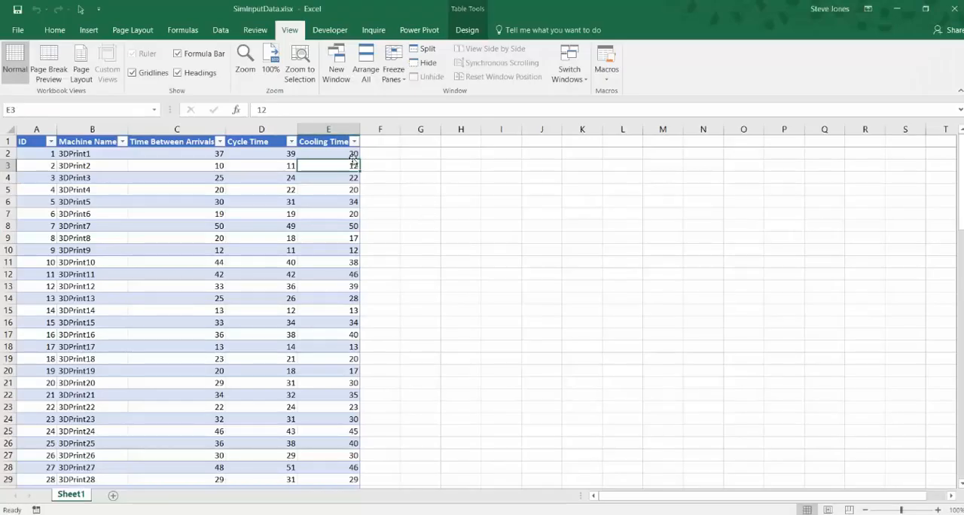
In Excel, set the cooling time of 3DPrint1 to 2000 in SimInputData.xlsx and return to Witness
{"action": "left_click", "coordinate": [353, 154]}
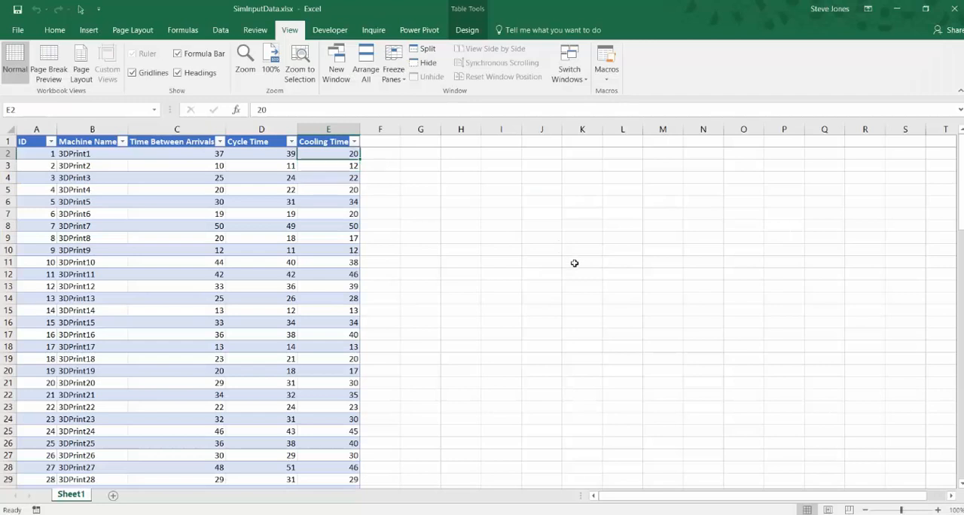
{"action": "type", "text": "2000"}
{"action": "key", "text": "Return"}
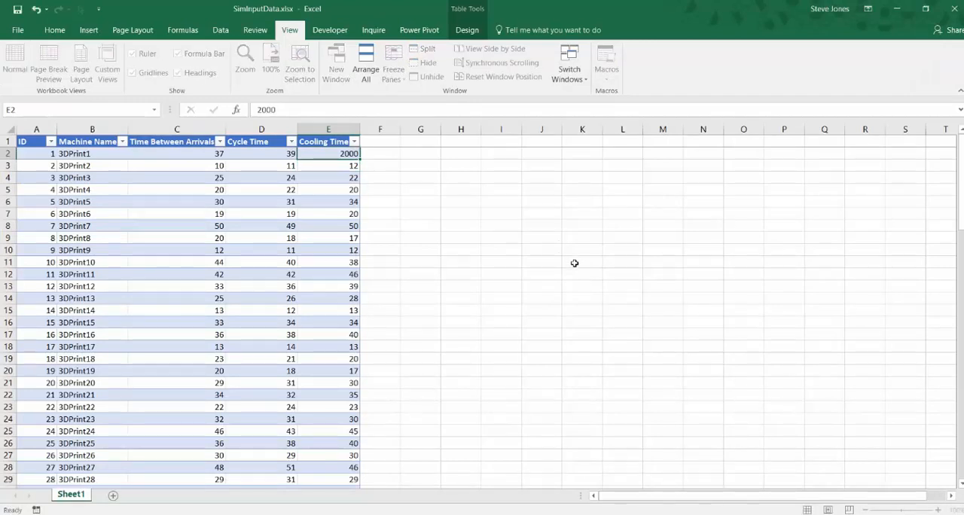
{"action": "left_click", "coordinate": [897, 8]}
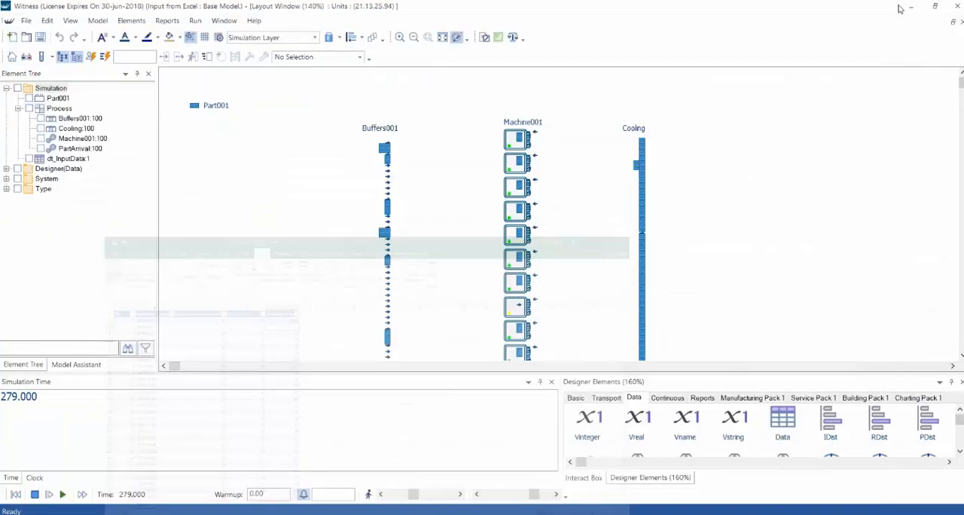
Reset the model to time zero, run it with the edited Excel data, and stop the run
{"action": "left_click", "coordinate": [15, 495]}
{"action": "left_click", "coordinate": [62, 494]}
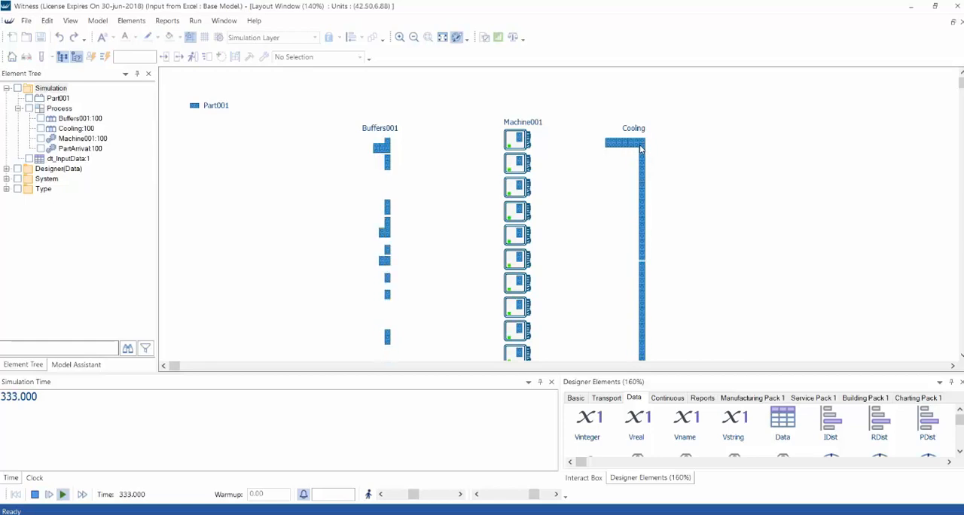
{"action": "left_click", "coordinate": [35, 495]}
View the dt_InputData statistics report to check the loaded cooling time of 3DPrint1
{"action": "right_click", "coordinate": [89, 161]}
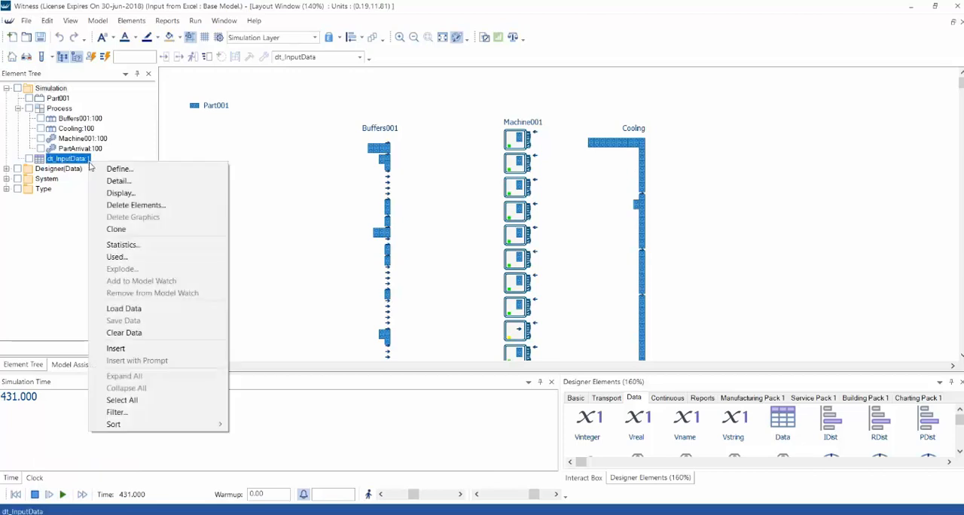
{"action": "left_click", "coordinate": [120, 245]}
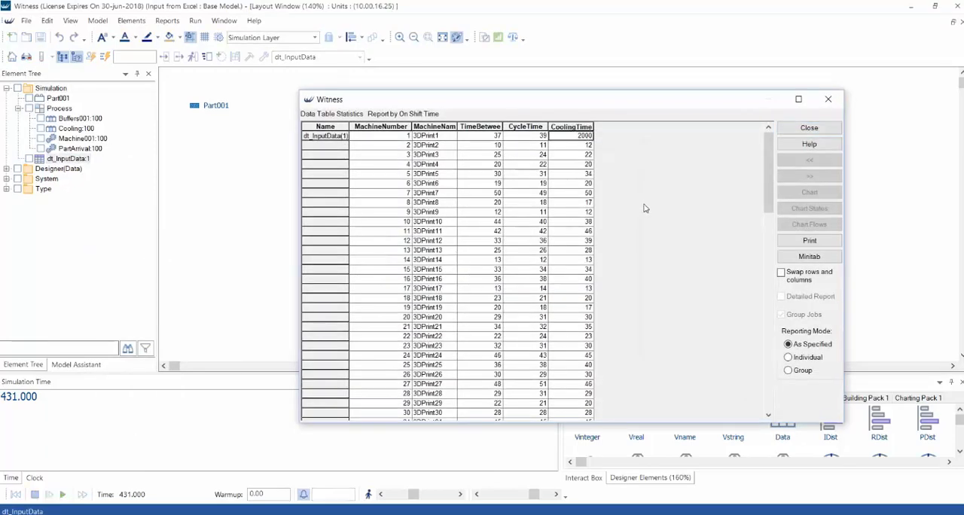
{"action": "left_click", "coordinate": [797, 128]}
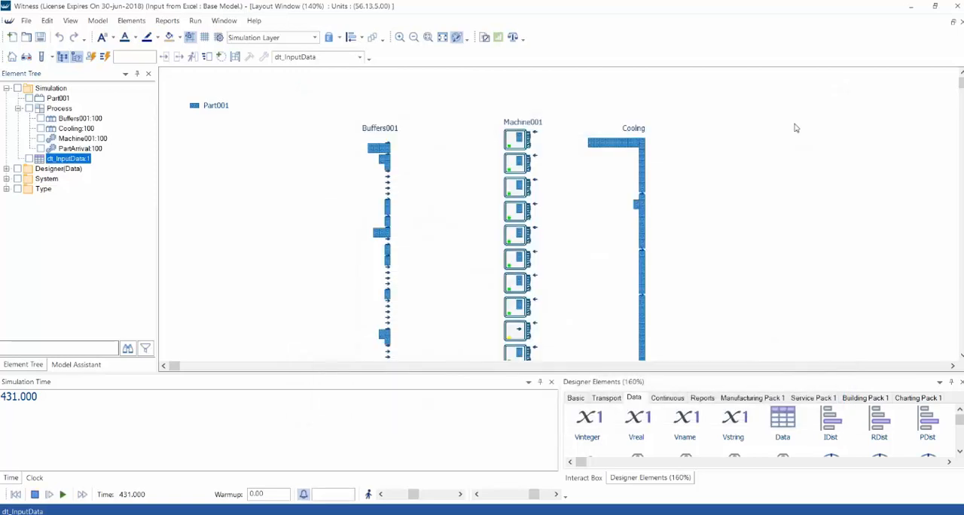
Deactivate the Excel connection of the dt_InputData table without reloading its data
{"action": "double_click", "coordinate": [76, 159]}
{"action": "left_click", "coordinate": [497, 203]}
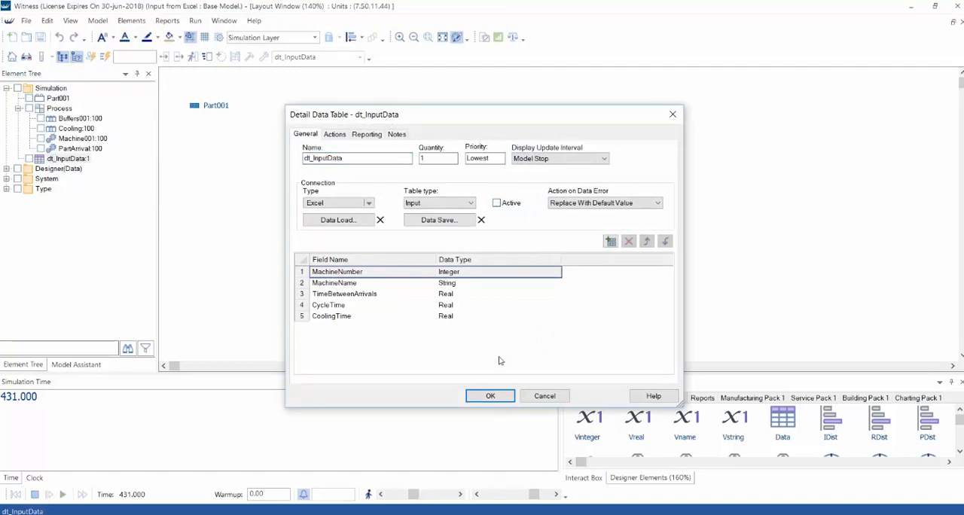
{"action": "left_click", "coordinate": [491, 396]}
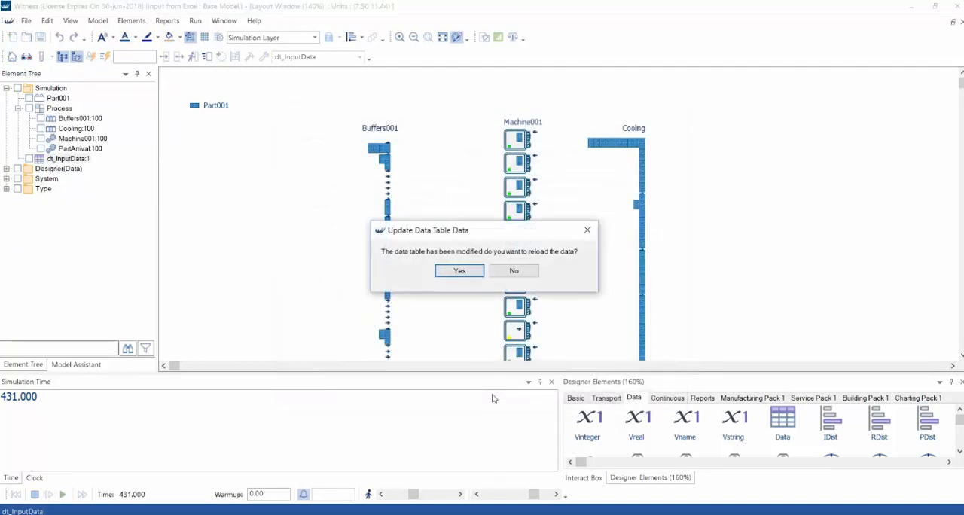
{"action": "left_click", "coordinate": [512, 271]}
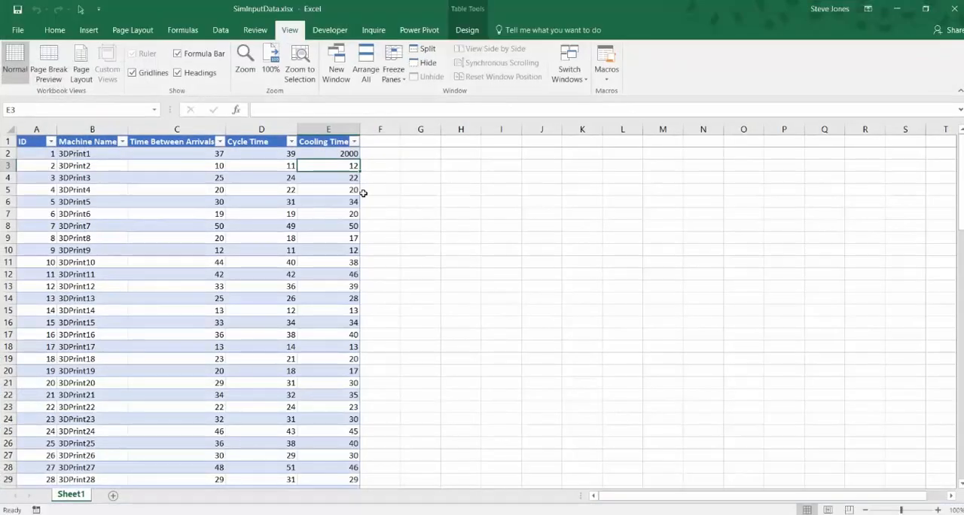
Switch to Excel and set the cooling time of 3DPrint1 to 20 in SimInputData.xlsx
{"action": "key", "text": "Up"}
{"action": "type", "text": "20"}
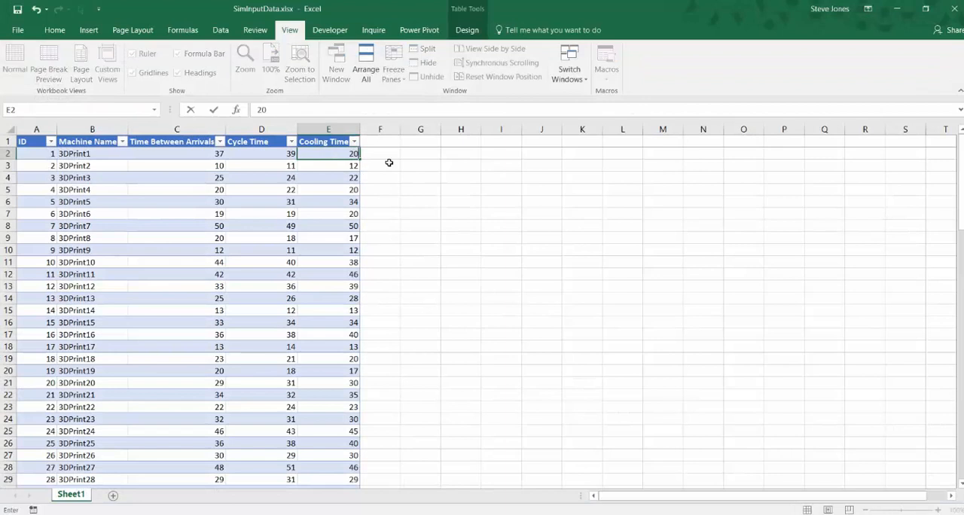
{"action": "key", "text": "Return"}
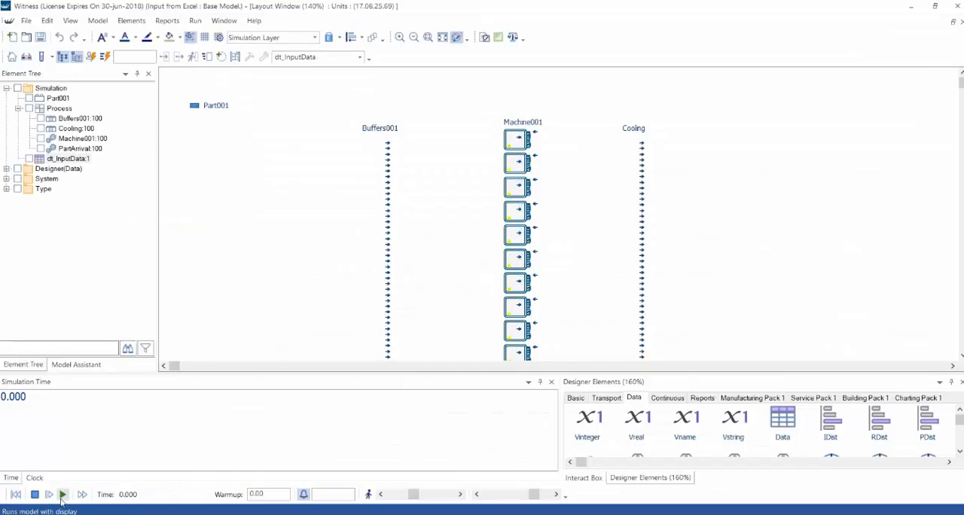
Rerun the Witness model from the start, stop it, and check the dt_InputData statistics report
{"action": "left_click", "coordinate": [62, 495]}
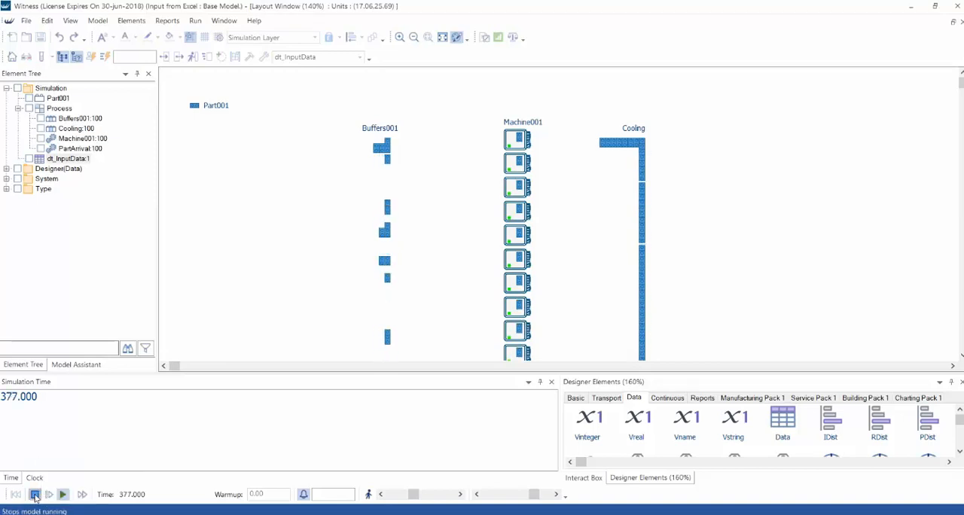
{"action": "left_click", "coordinate": [34, 498]}
{"action": "right_click", "coordinate": [89, 161]}
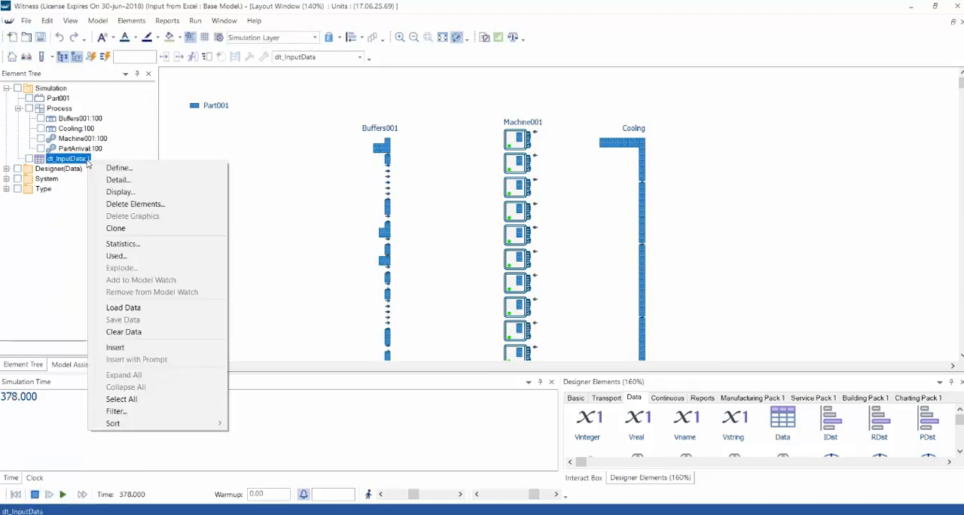
{"action": "left_click", "coordinate": [121, 244]}
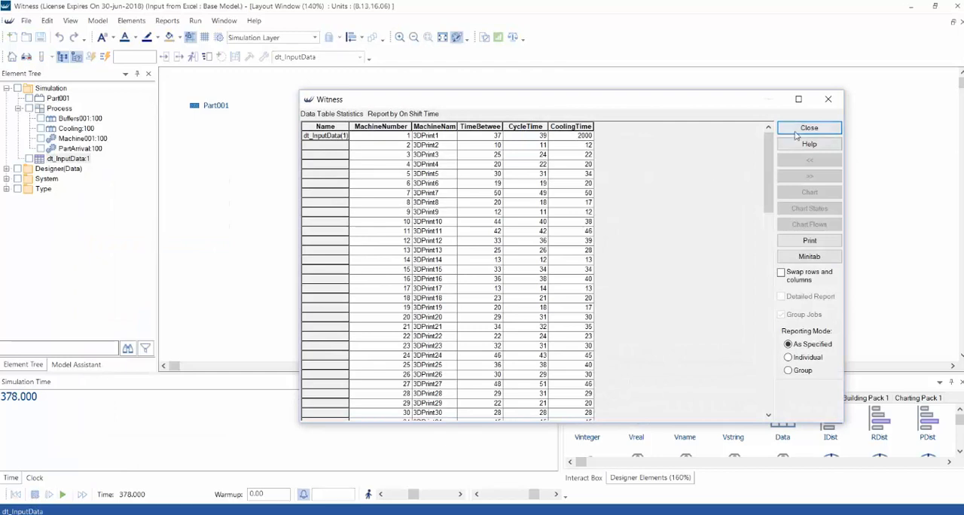
{"action": "left_click", "coordinate": [798, 130]}
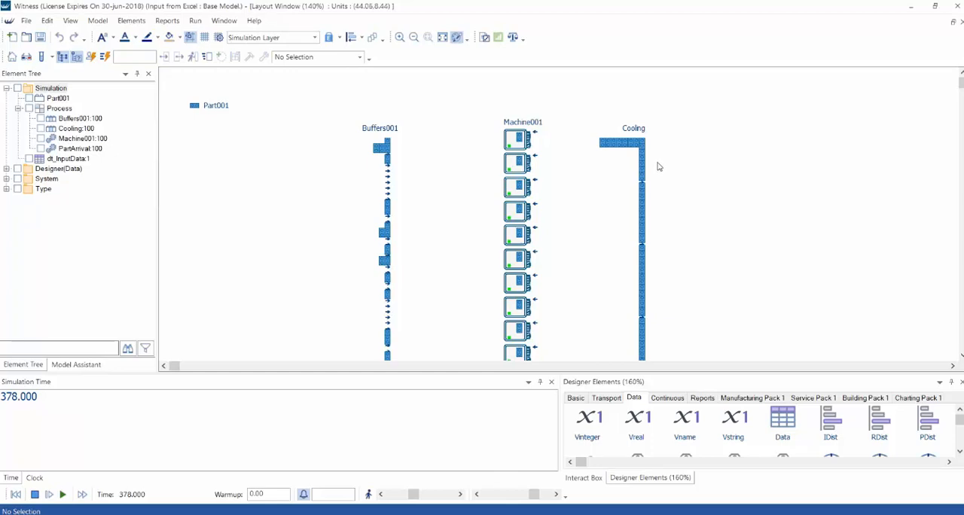
Reactivate the Excel connection of the dt_InputData table and reload its data
{"action": "double_click", "coordinate": [81, 160]}
{"action": "left_click", "coordinate": [497, 203]}
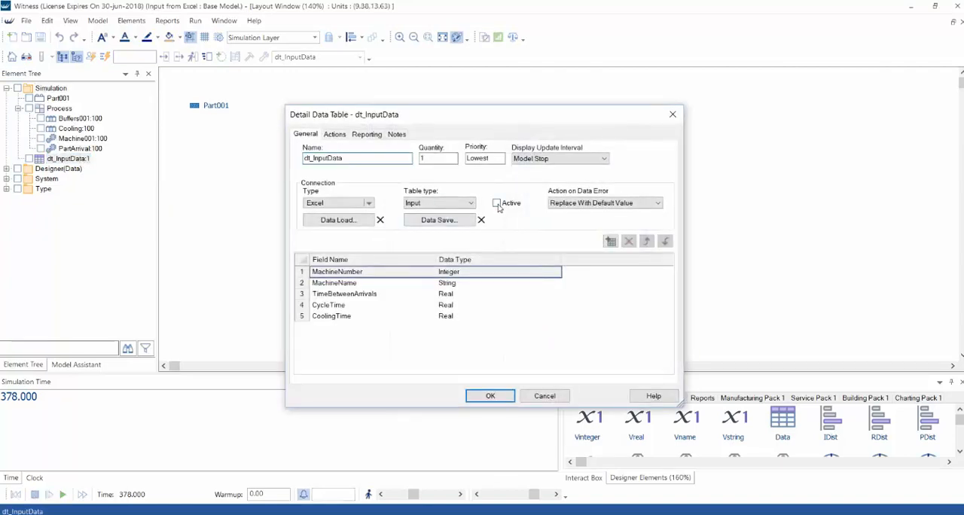
{"action": "left_click", "coordinate": [488, 397]}
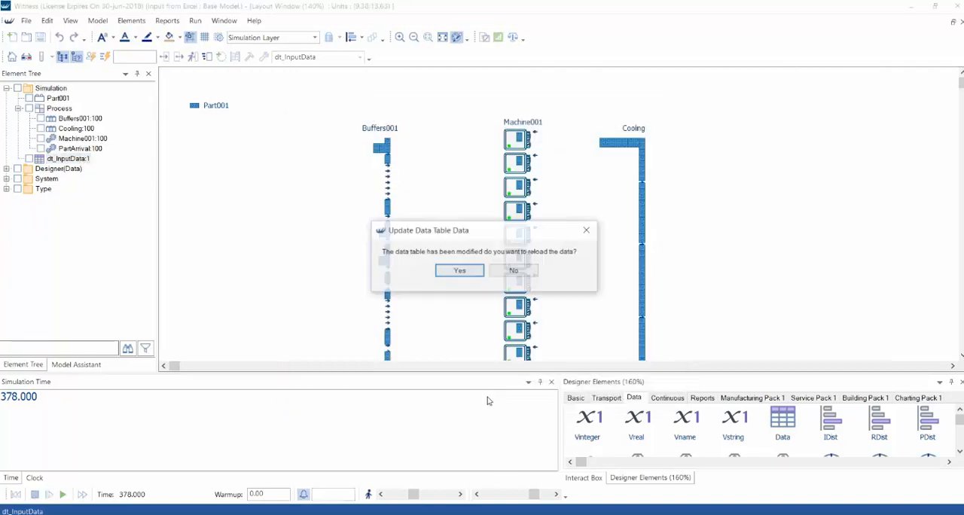
{"action": "left_click", "coordinate": [461, 273]}
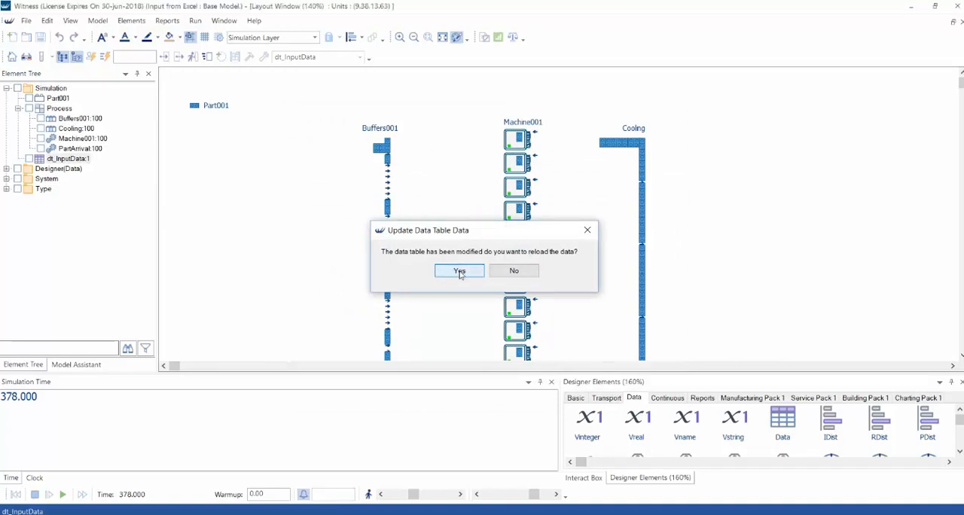
Bring up the list of model-level actions that can be edited
{"action": "left_click", "coordinate": [102, 22]}
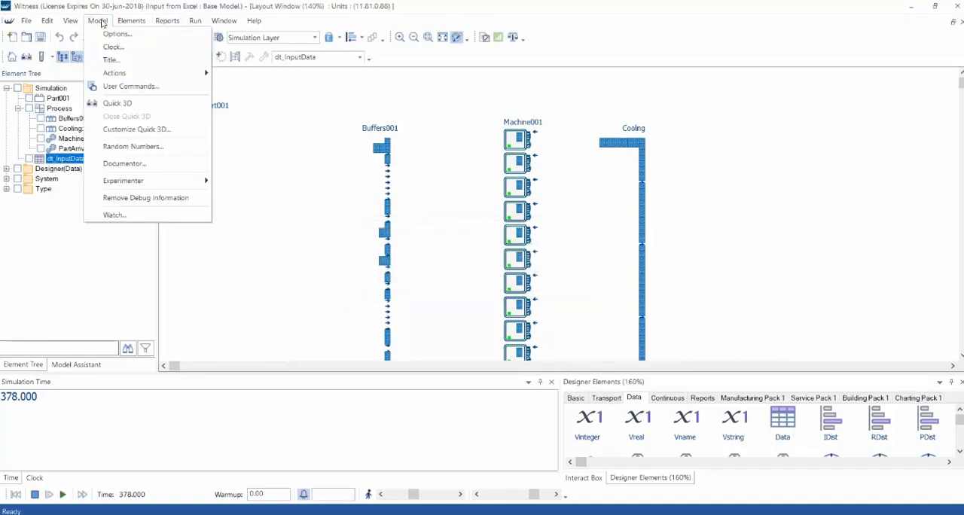
{"action": "mouse_move", "coordinate": [129, 75]}
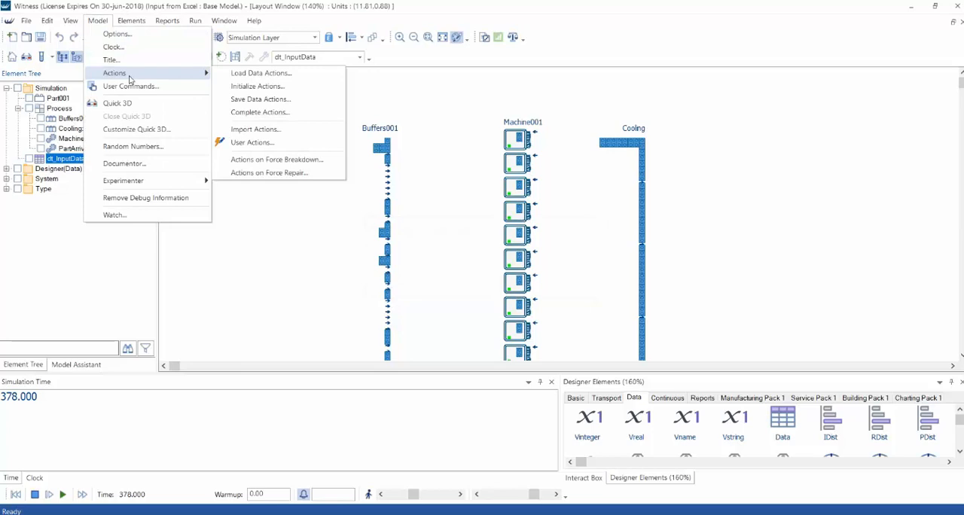